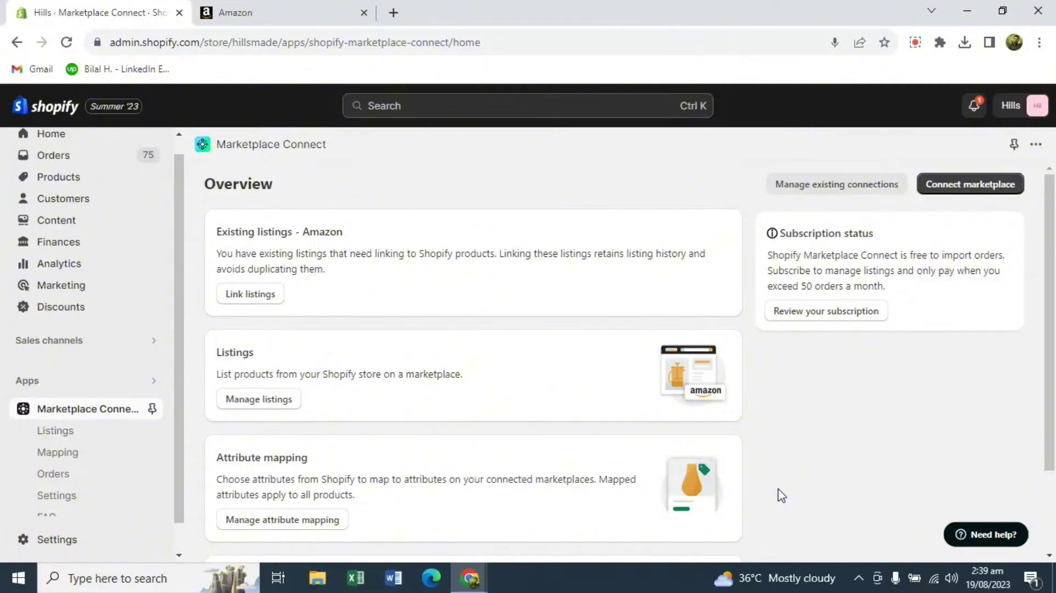
Open Connect marketplace and review the Amazon (1 account connected), Walmart, eBay and Etsy cards.
click(947, 191)
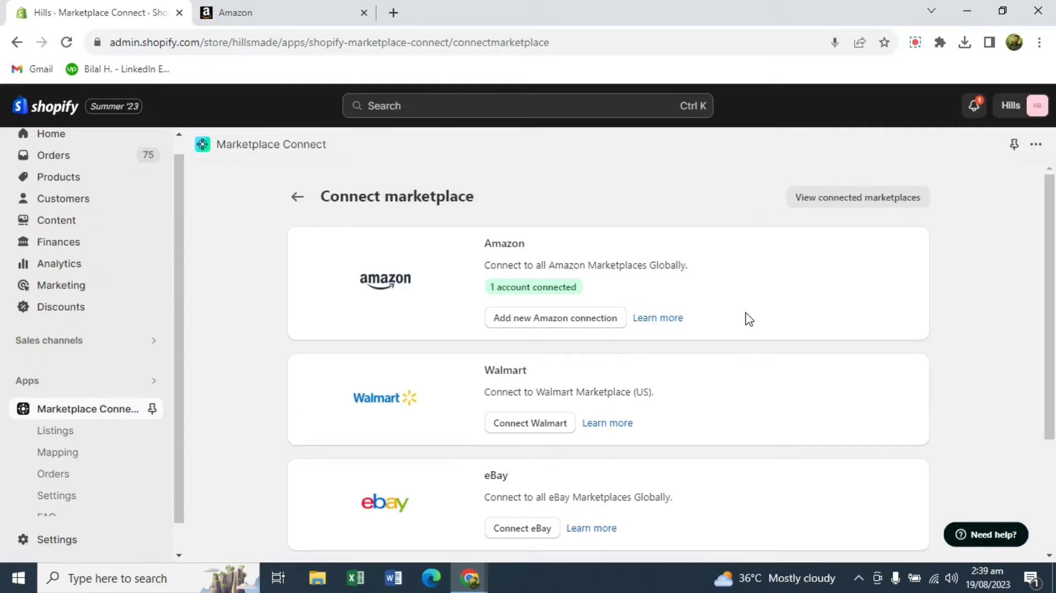
scroll(571, 236, down, 2)
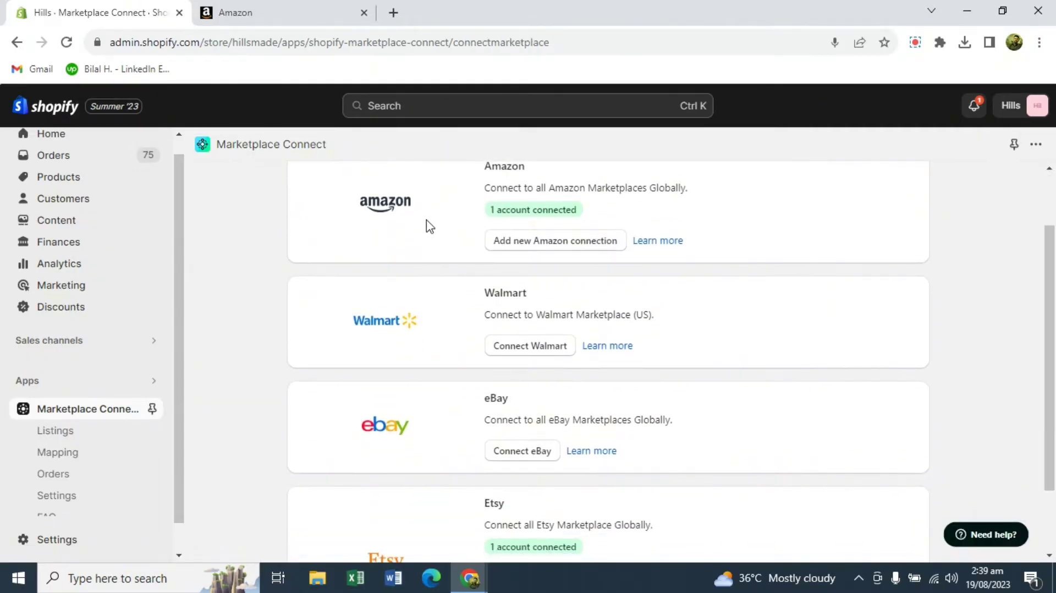
scroll(427, 226, down, 2)
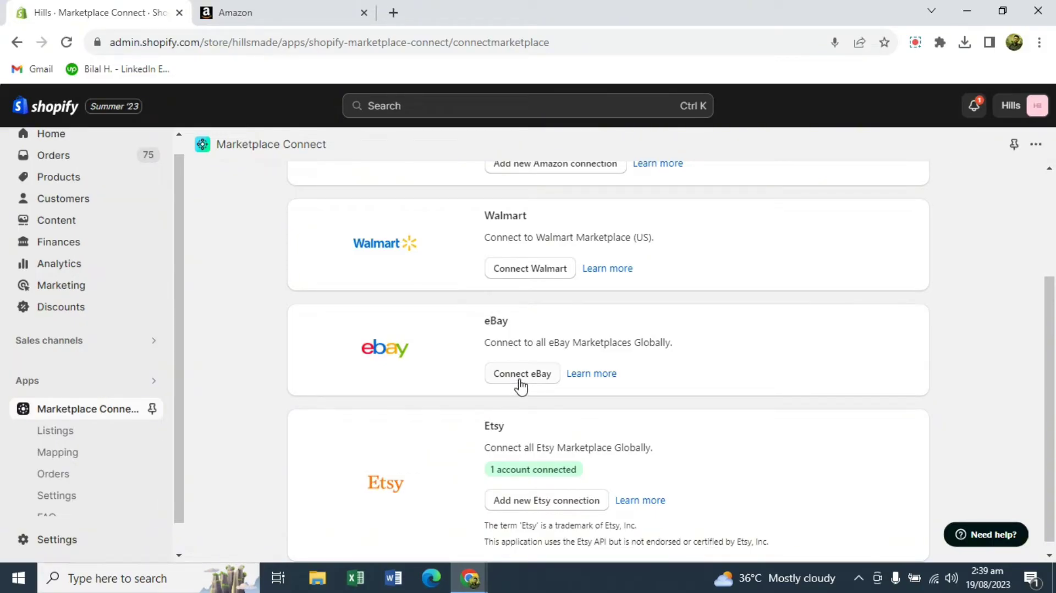
scroll(521, 380, up, 3)
scroll(519, 390, down, 3)
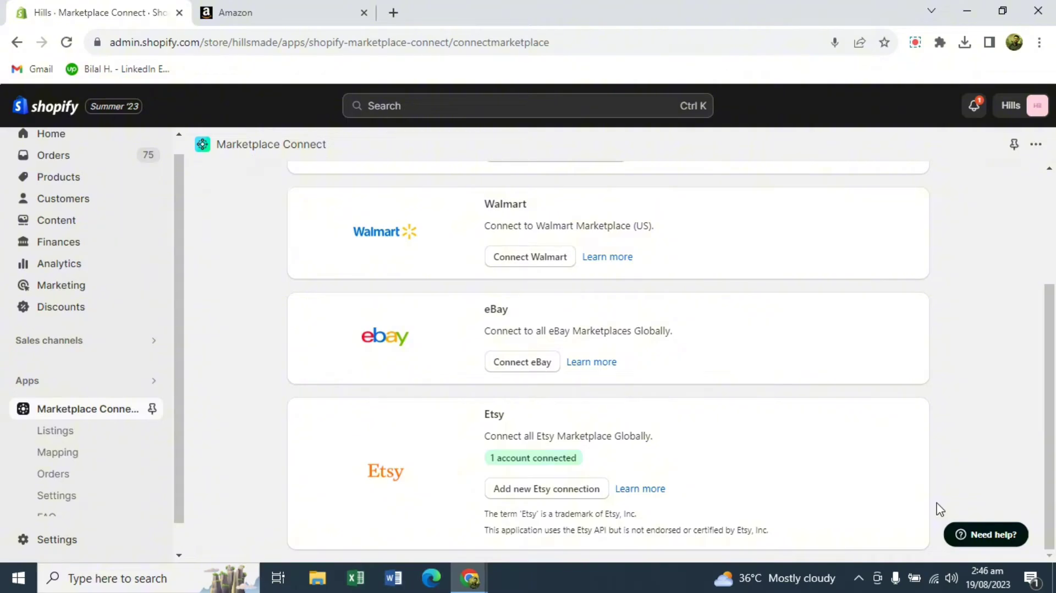
scroll(938, 506, up, 3)
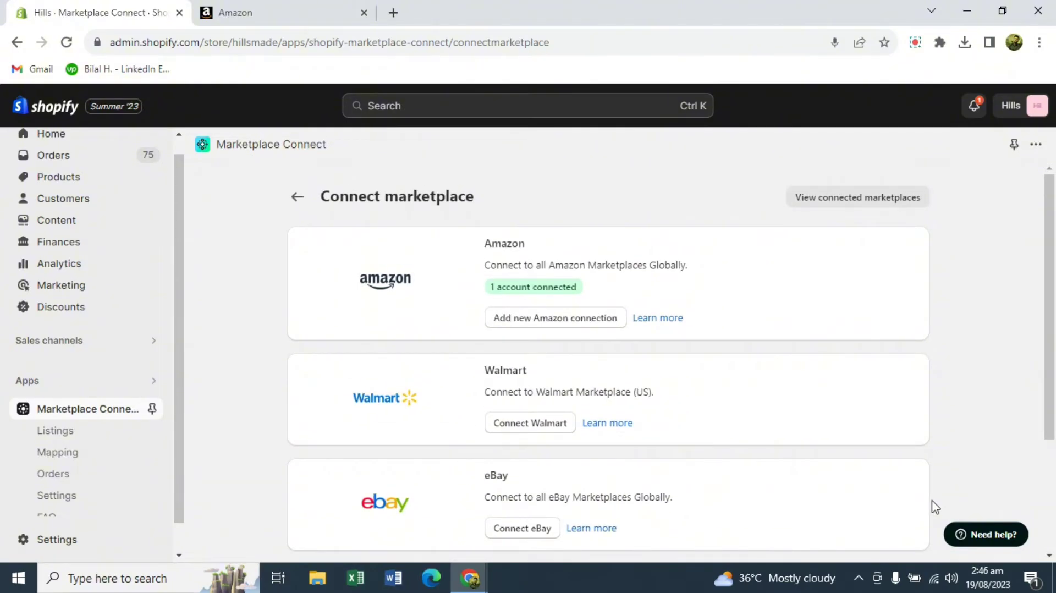
Return to the overview and open Amazon Link listings: 0 ready, 7 close matches, 34 unmatched.
click(297, 199)
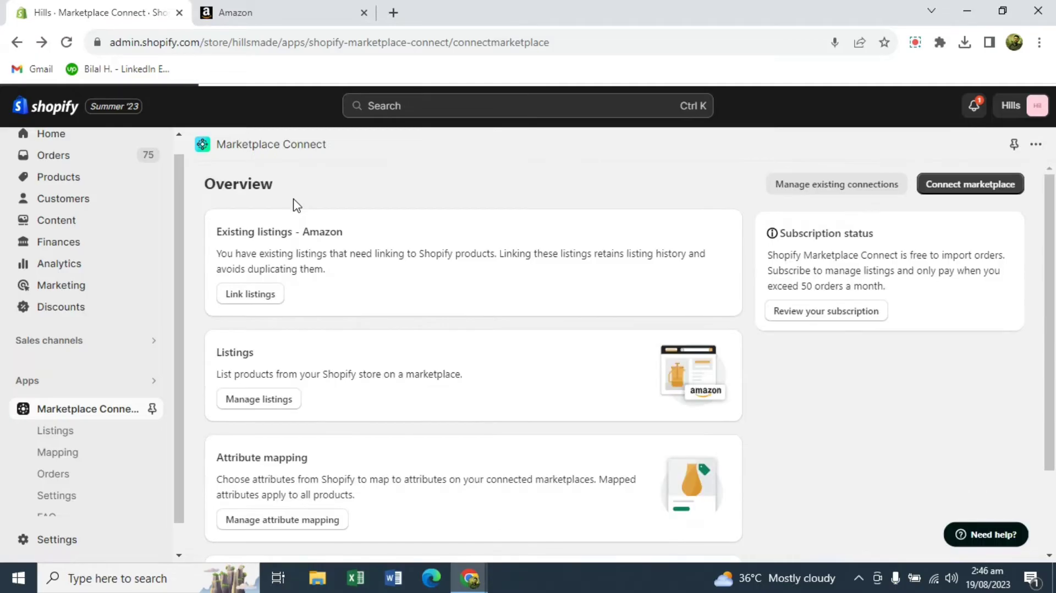
click(251, 301)
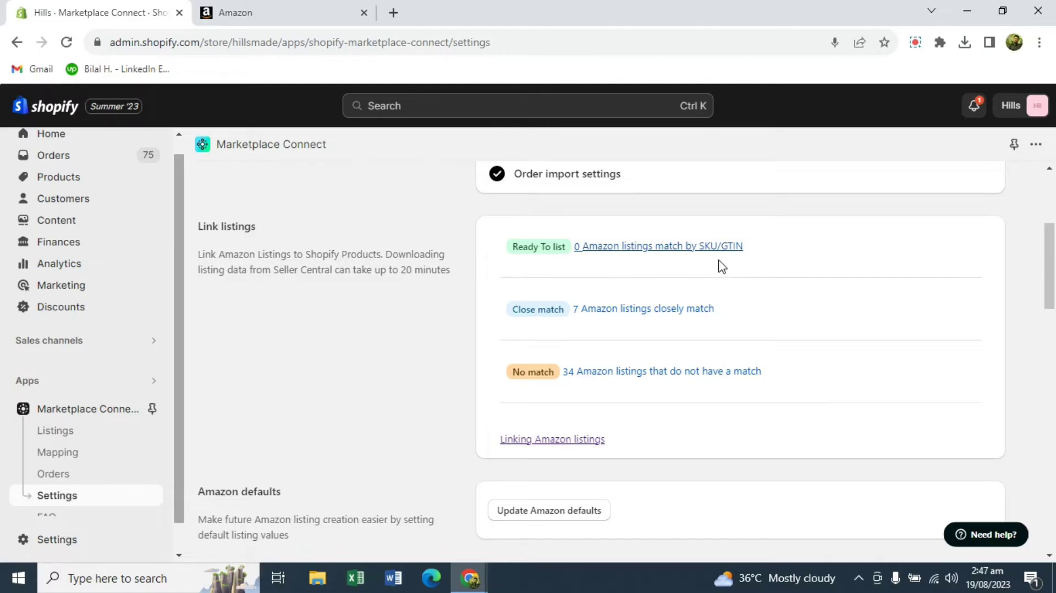
scroll(424, 292, up, 3)
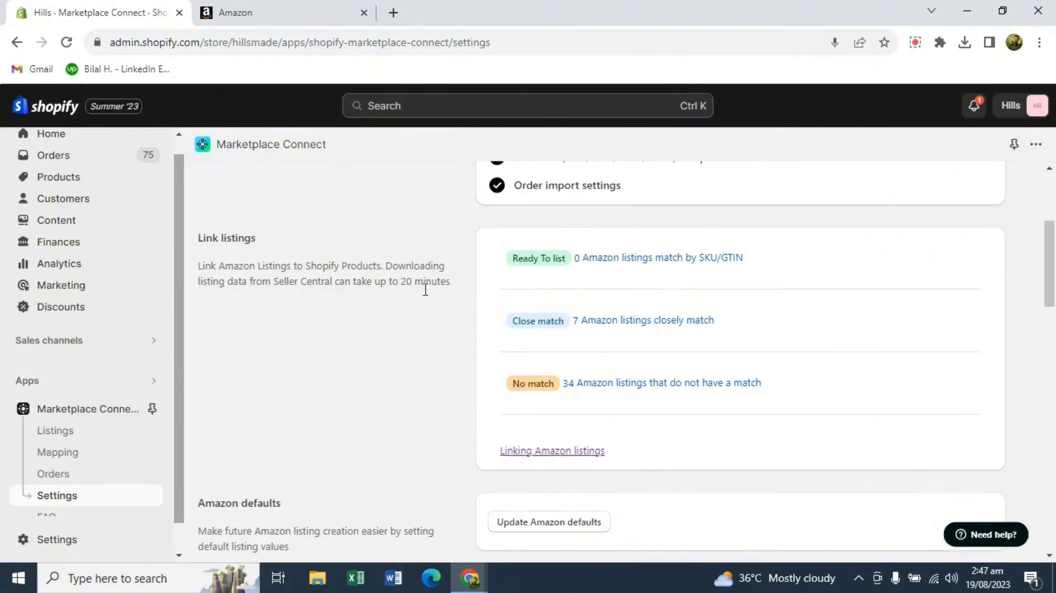
scroll(432, 360, down, 3)
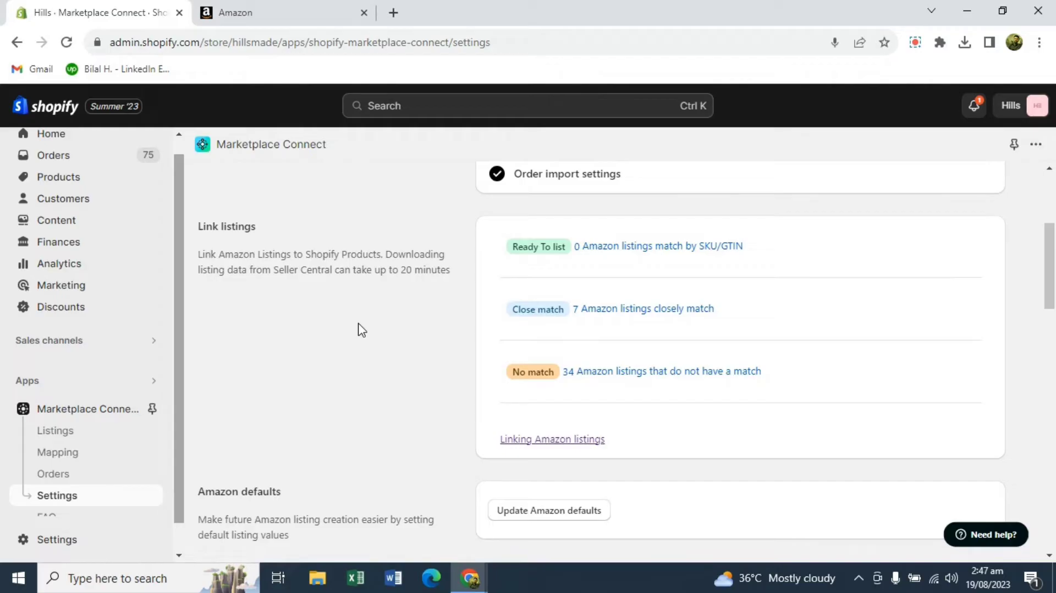
Open the 7 close Amazon matches and confirm the HOODIE-GREEN-L match after checking its SKU.
click(595, 315)
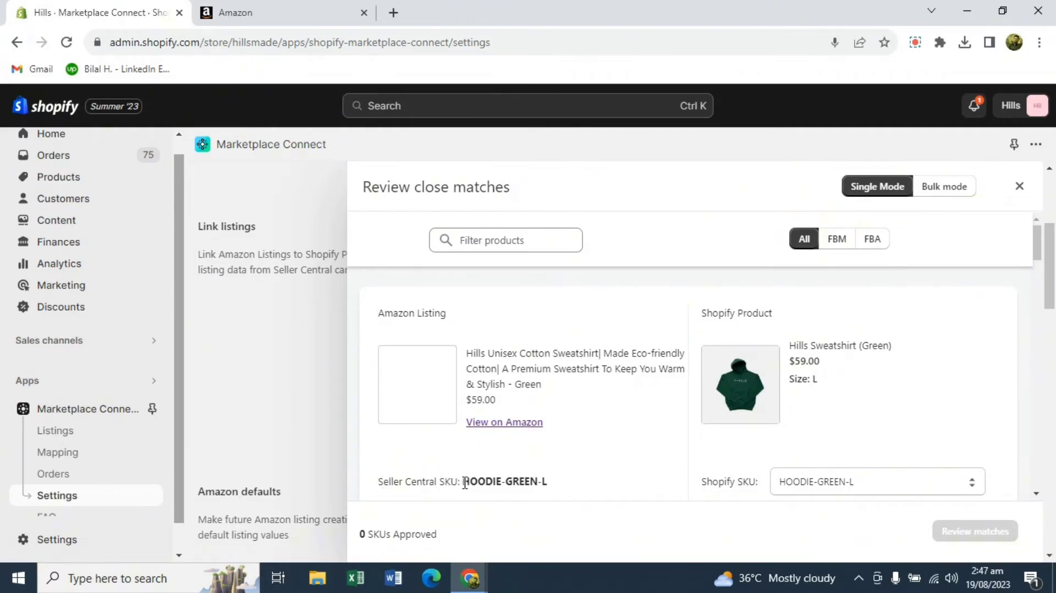
drag(465, 482, 549, 486)
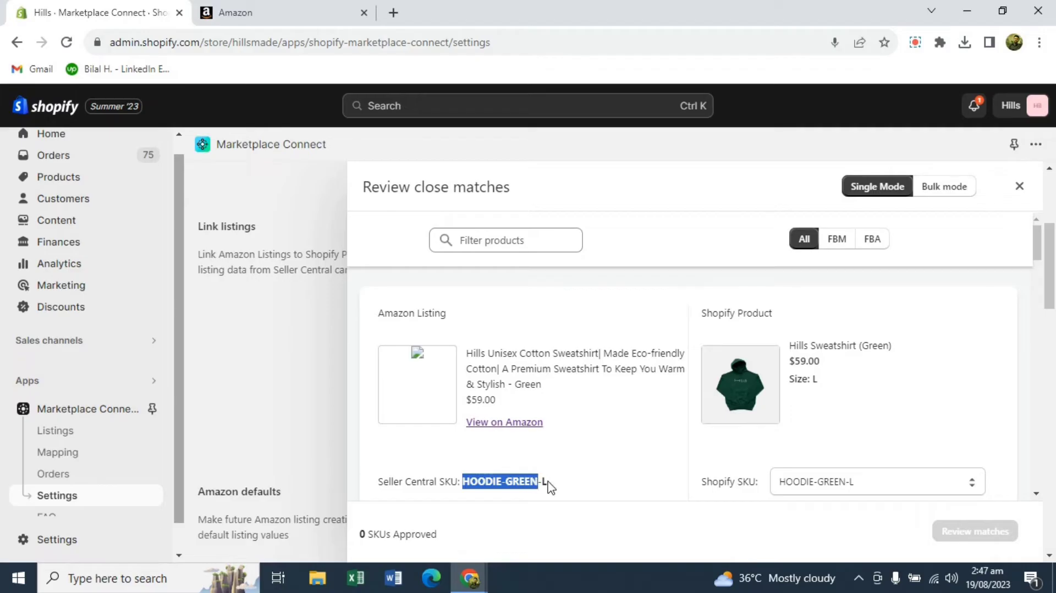
click(550, 485)
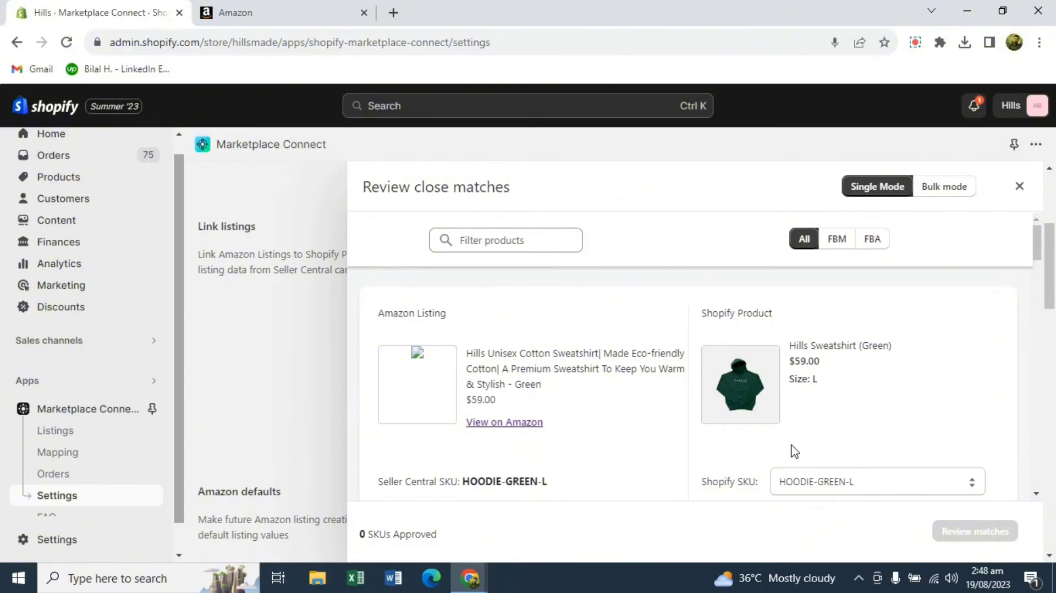
scroll(813, 435, down, 3)
scroll(613, 395, up, 3)
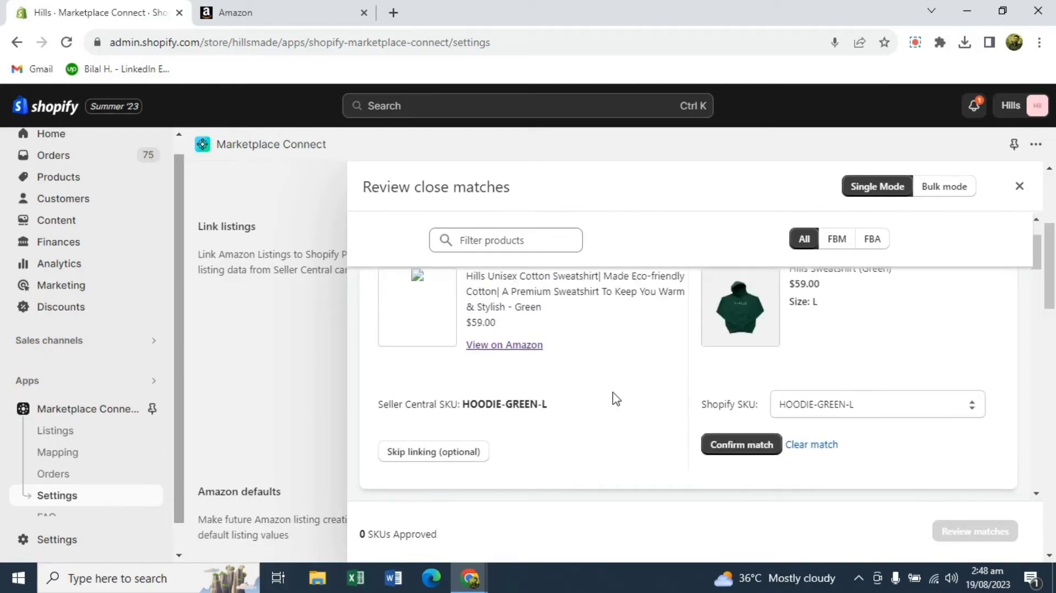
scroll(596, 382, down, 2)
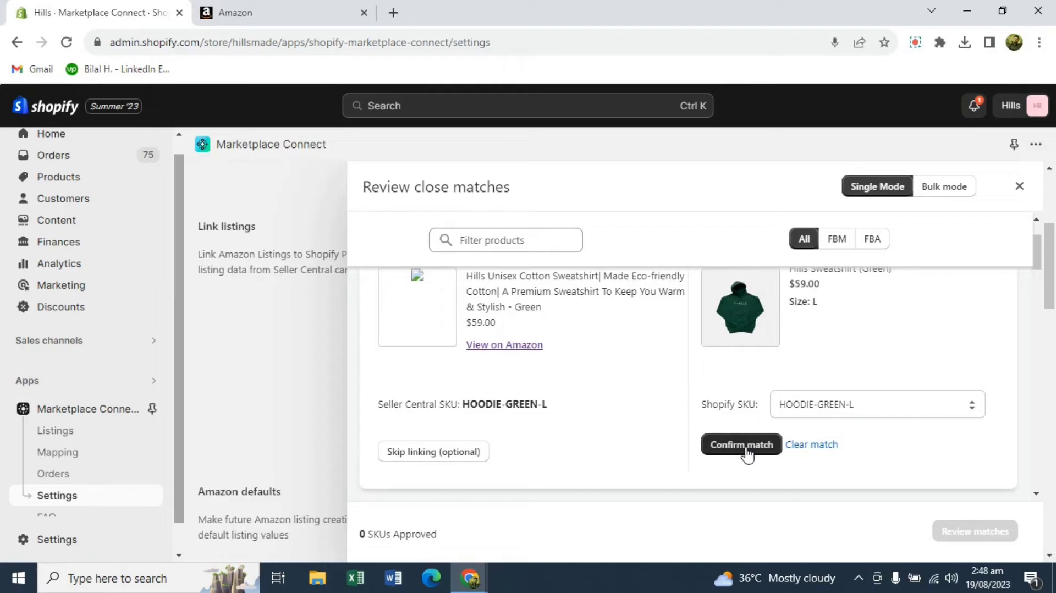
click(746, 449)
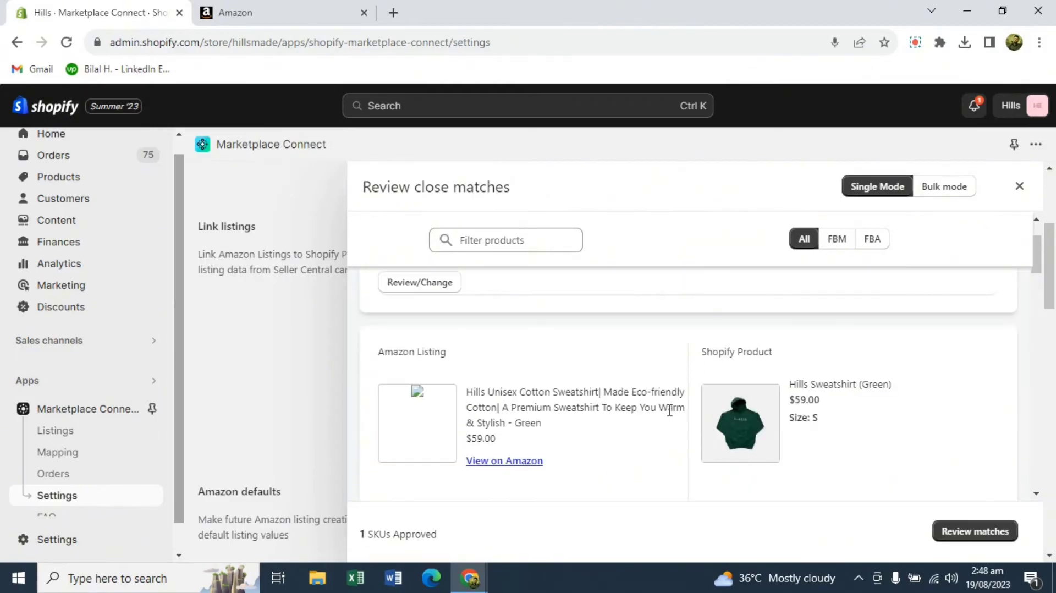
Match the next listing to Shopify SKU HOODIE-GREEN-S, confirm it, and review both approved matches.
scroll(775, 402, down, 2)
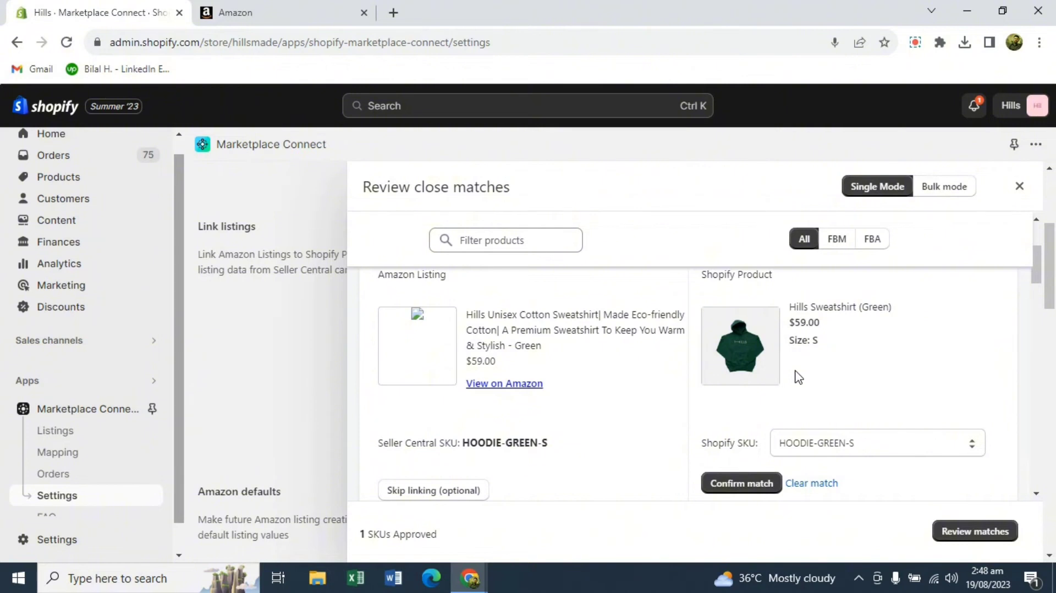
click(912, 444)
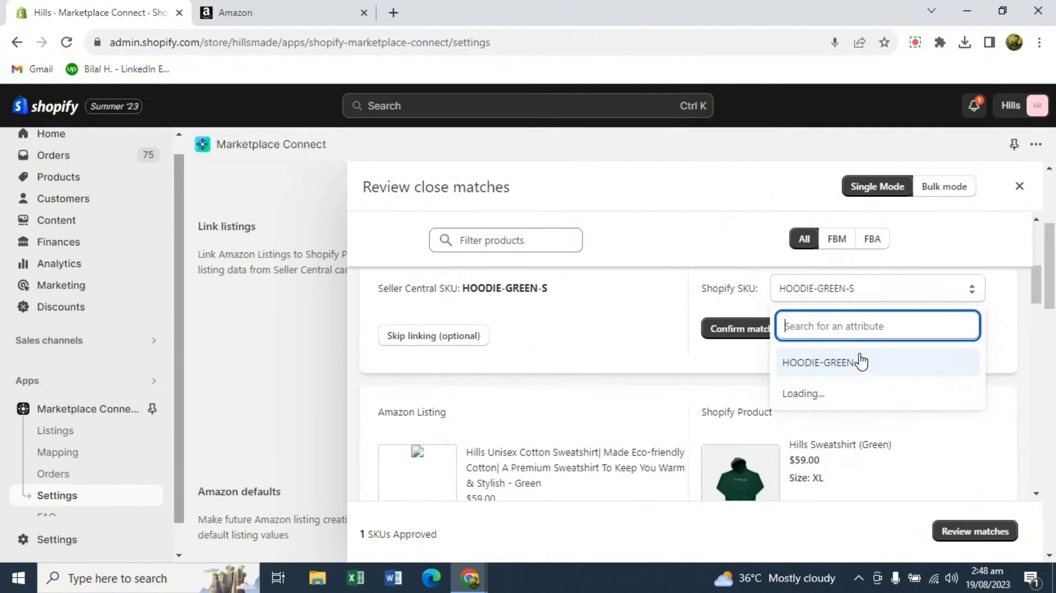
click(820, 369)
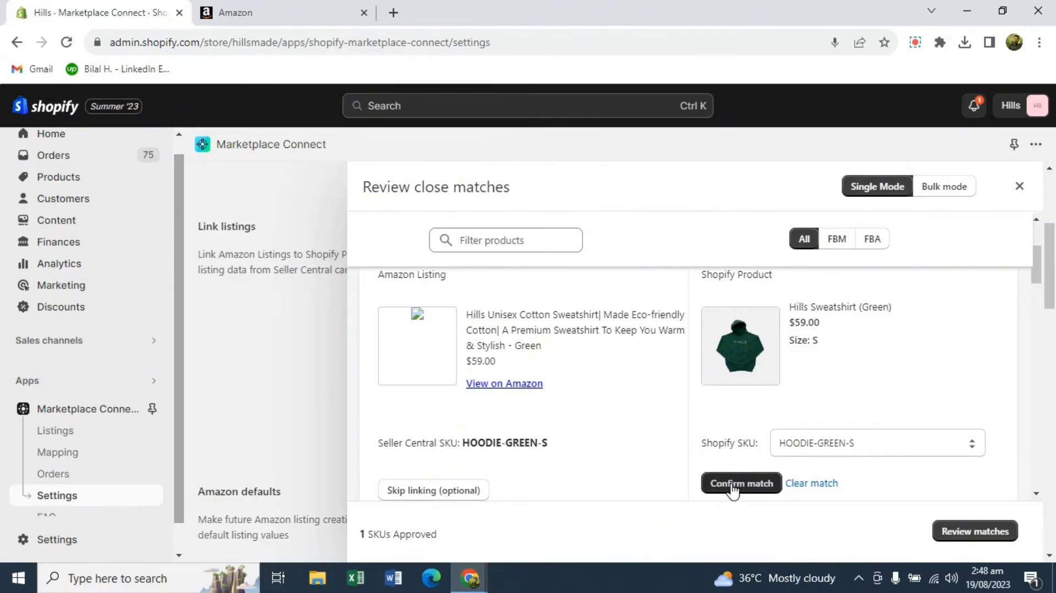
click(732, 486)
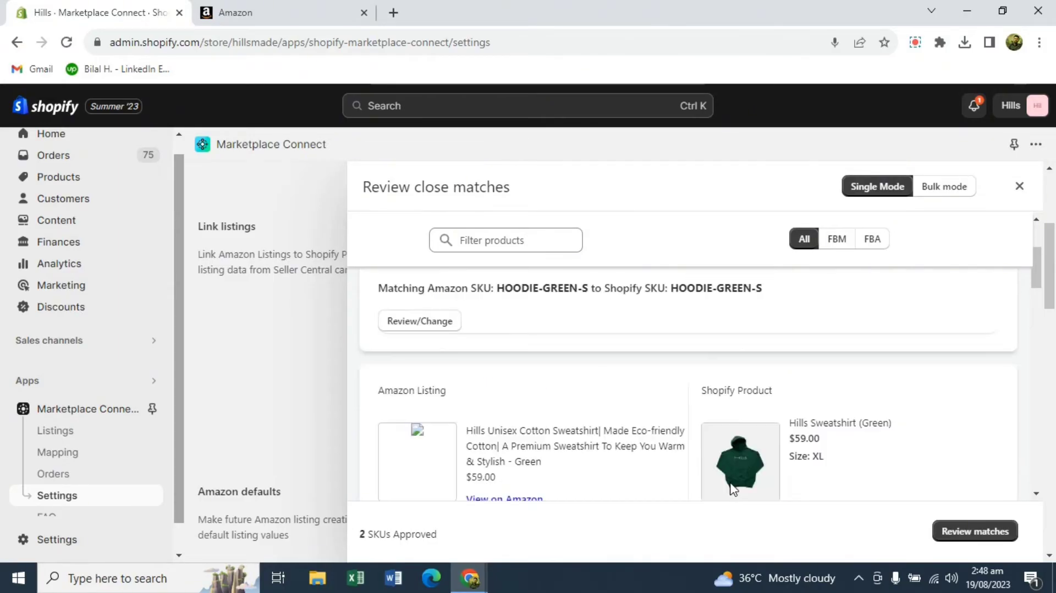
click(945, 537)
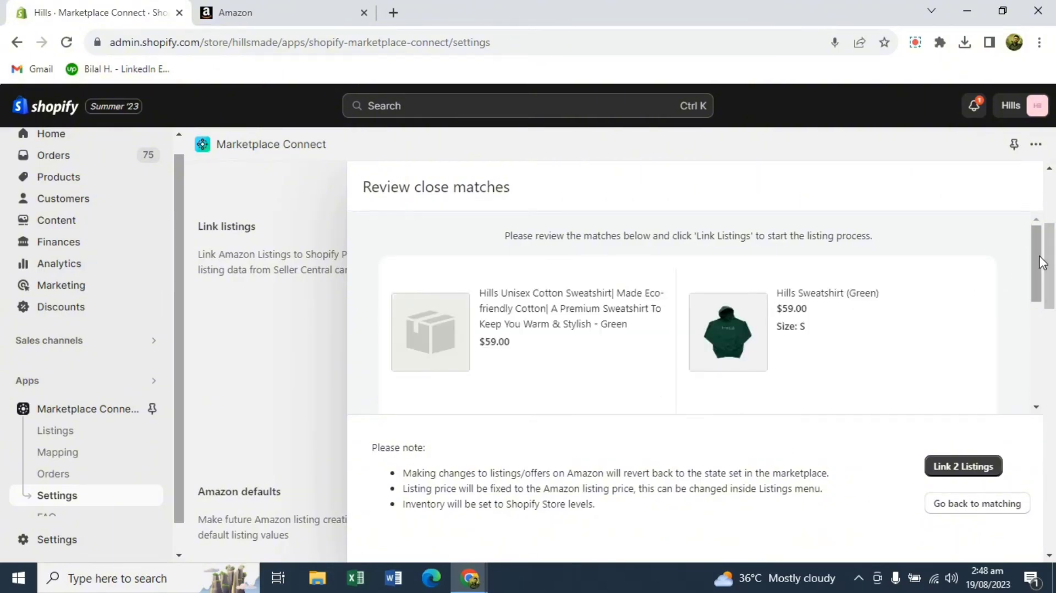
Link the 2 approved hoodie listings to their Shopify products until Import complete appears.
drag(1041, 262, 1041, 363)
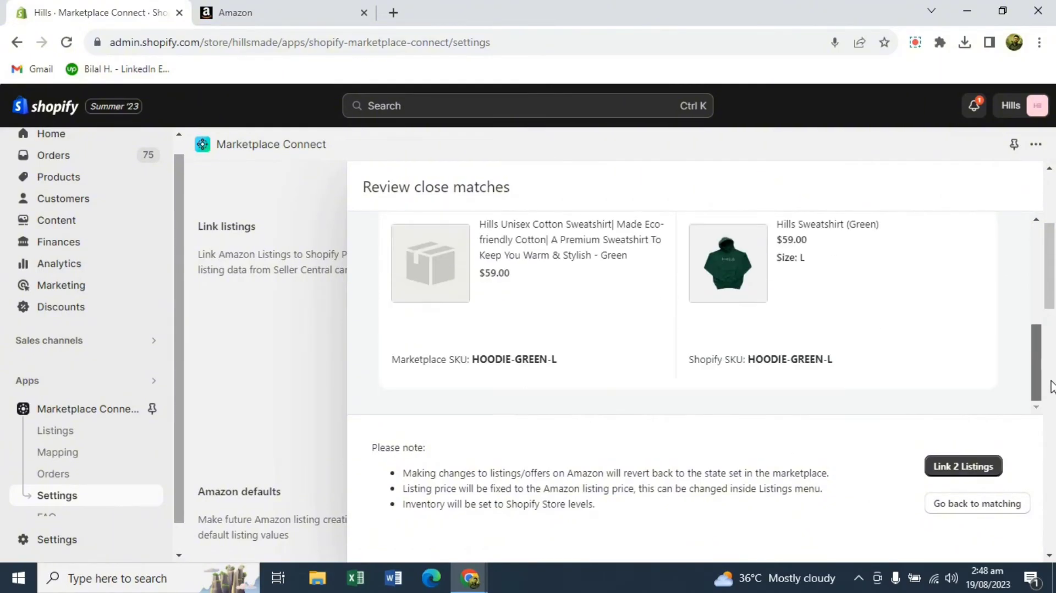
click(962, 469)
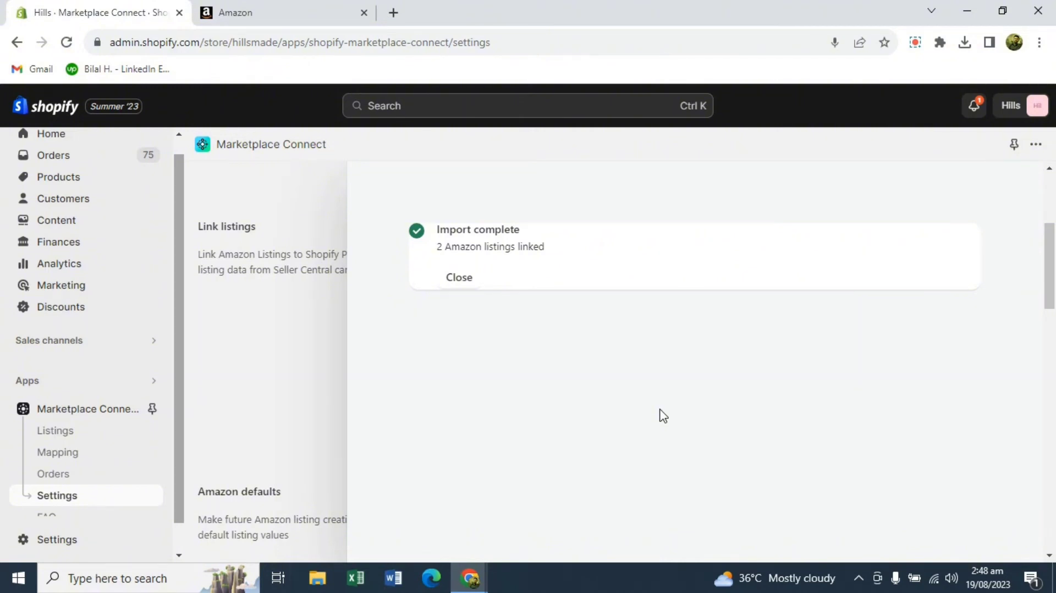
Close the Import complete panel and open the Amazon.com HillsMade Listings table.
click(458, 279)
scroll(413, 396, down, 1)
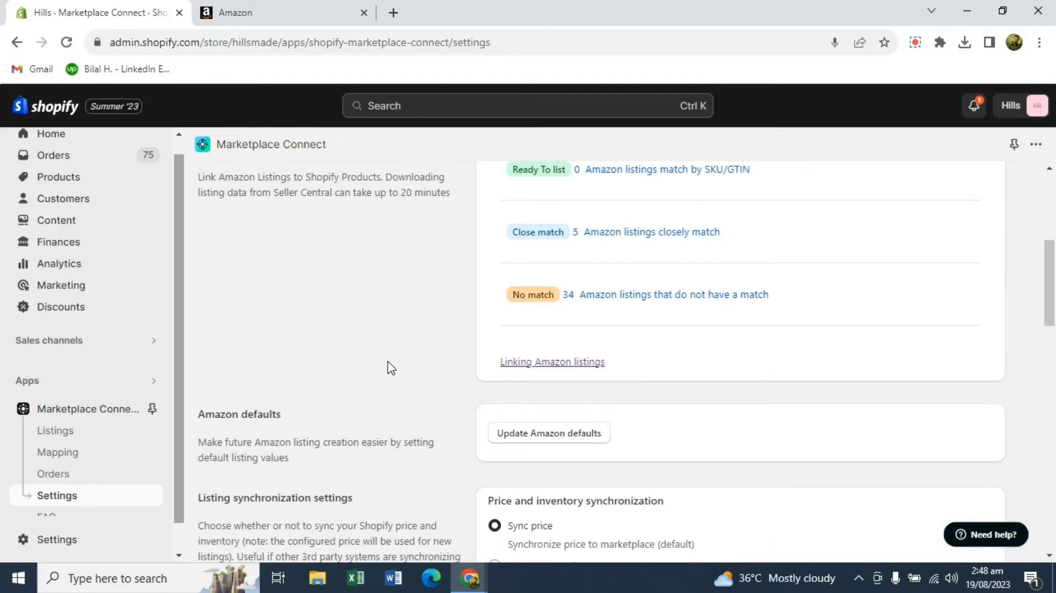
click(74, 438)
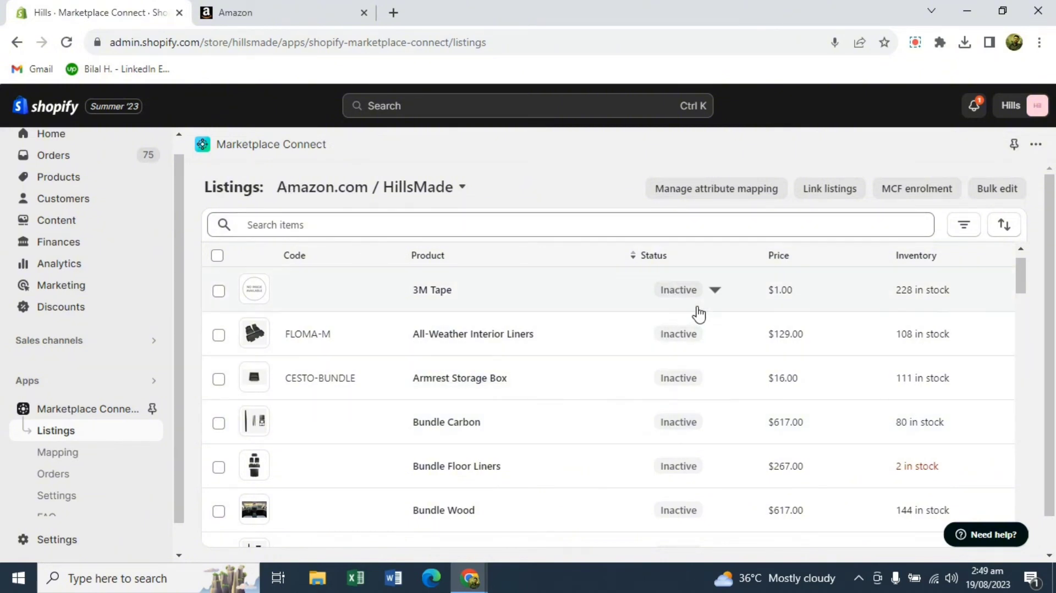
Open the All-Weather Interior Liners listing from the listings table in a new tab.
mouse_move(1021, 284)
mouse_down()
mouse_move(1022, 356)
mouse_move(1021, 269)
mouse_up()
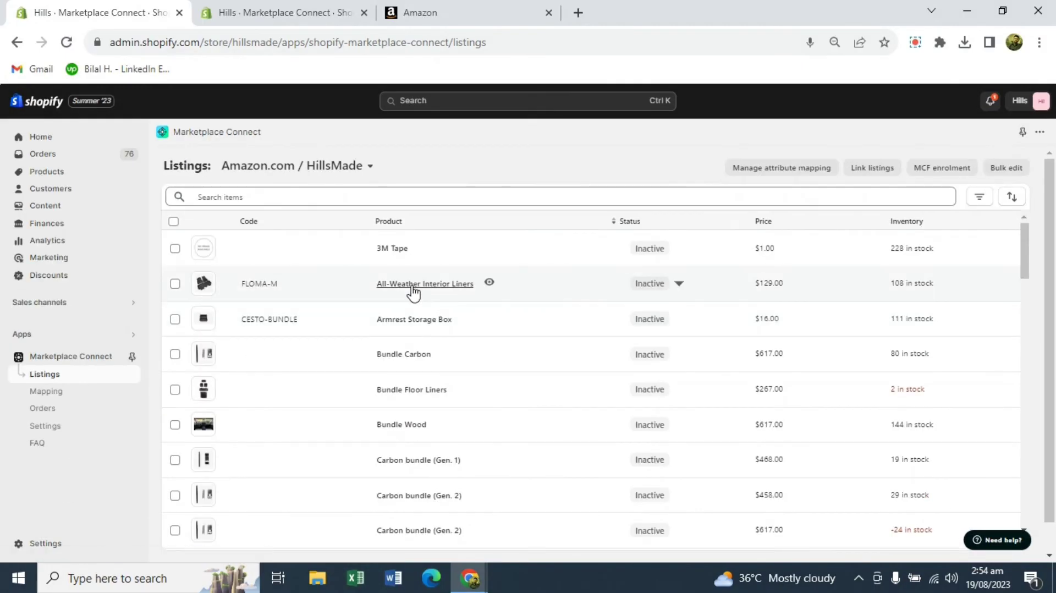
click(415, 295)
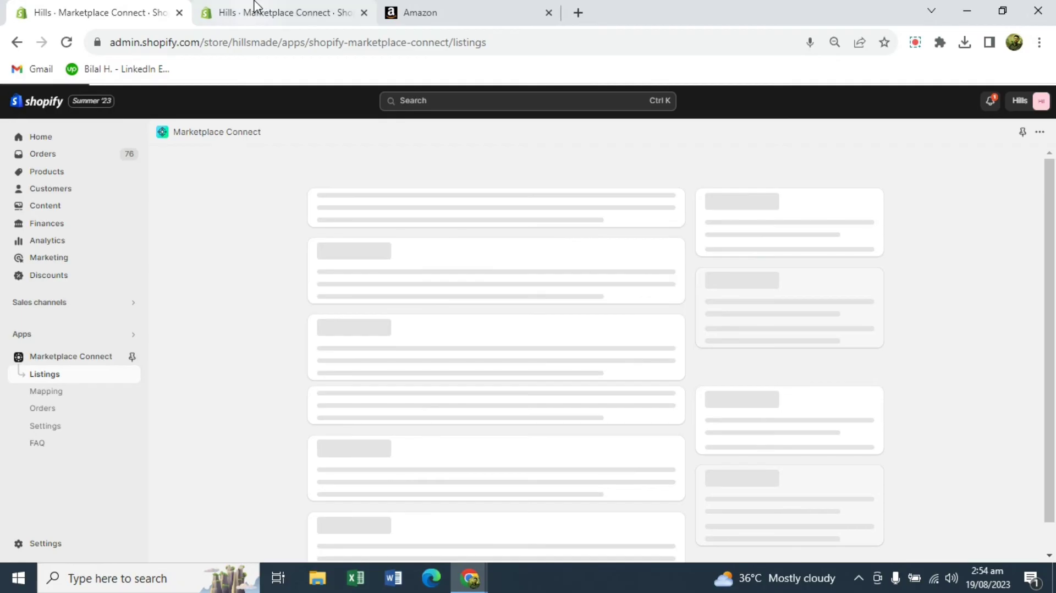
In the All-Weather Interior Liners editor, move through Title, Brand and Bullet points to Keywords & search terms.
click(254, 6)
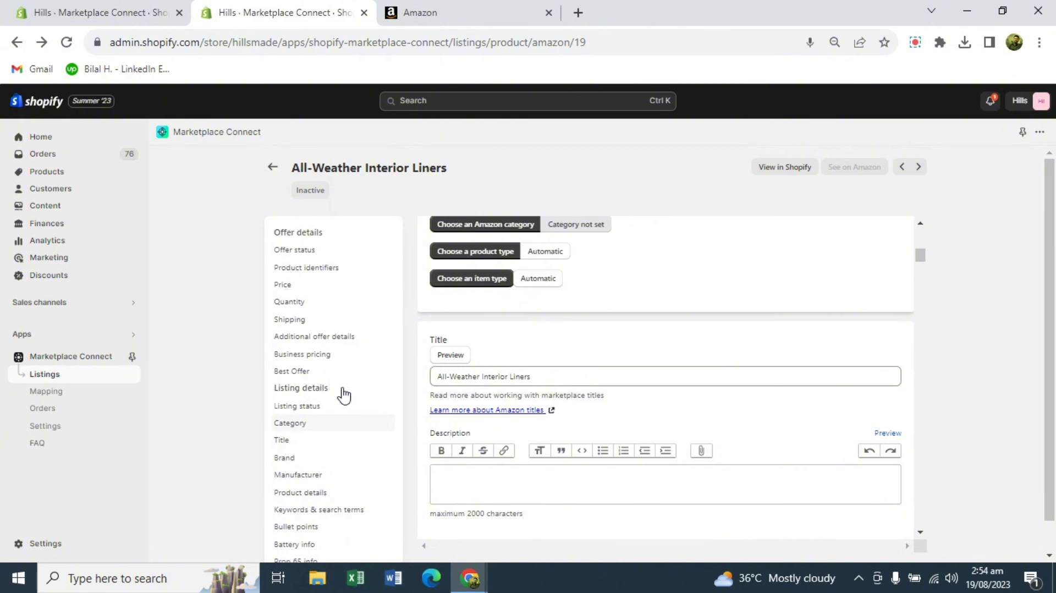
click(283, 440)
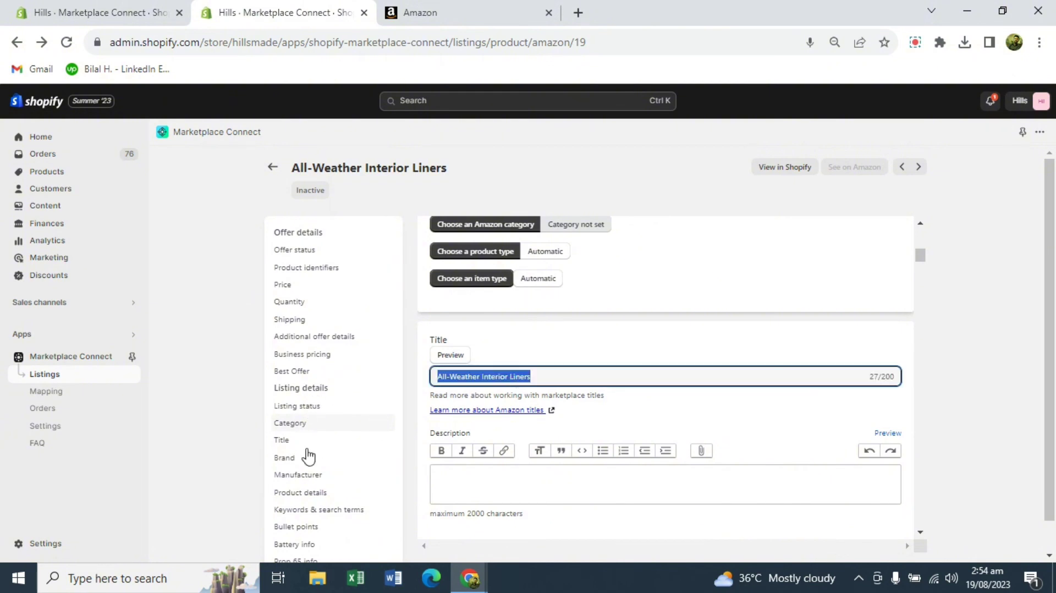
click(283, 457)
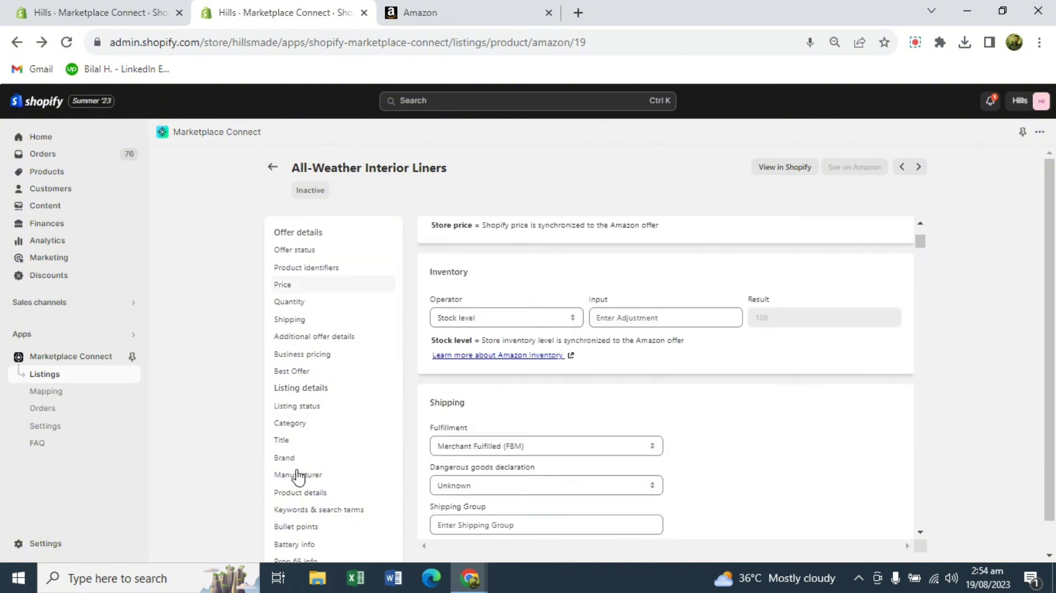
scroll(301, 483, up, 10)
scroll(340, 471, down, 3)
scroll(340, 471, down, 8)
scroll(330, 507, up, 1)
scroll(330, 506, down, 3)
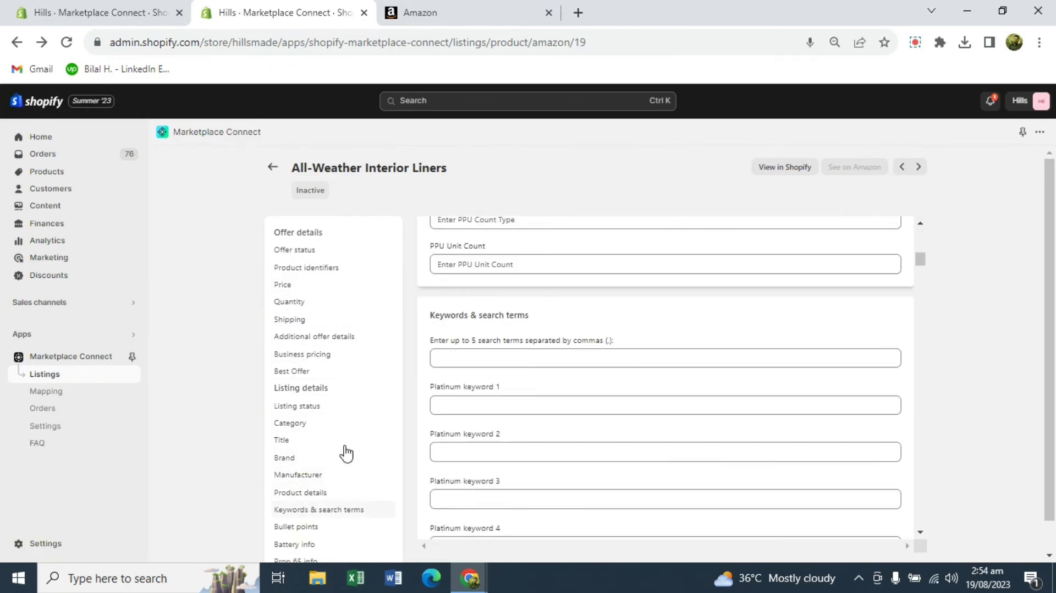
scroll(344, 453, up, 10)
click(305, 493)
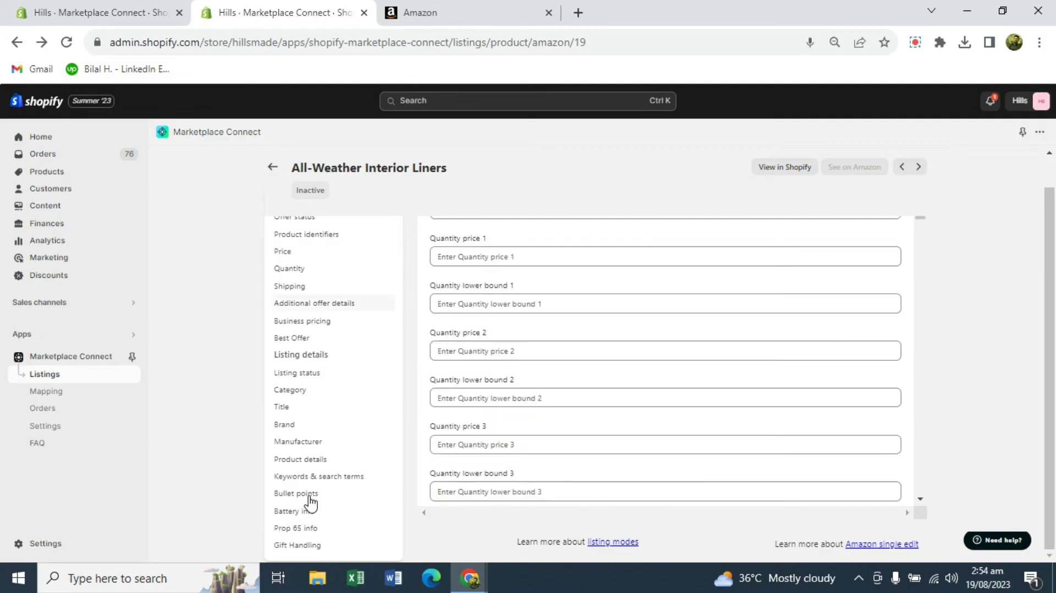
click(292, 476)
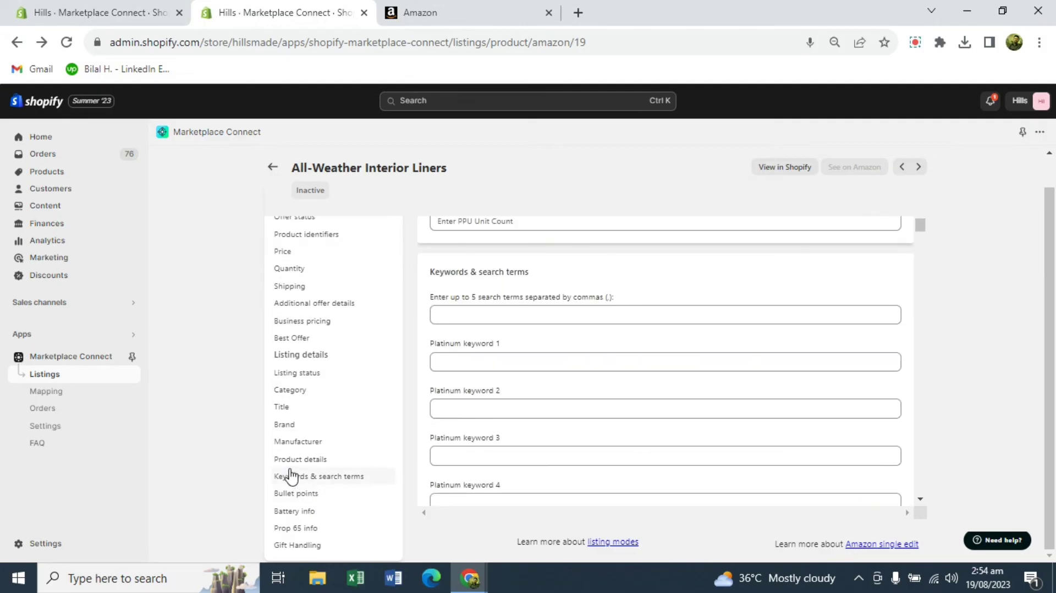